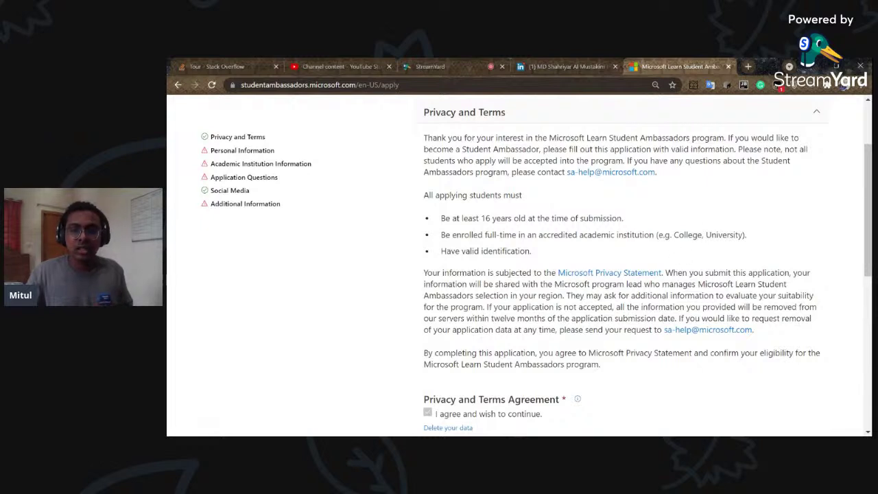
# Read the Privacy and Terms section, then continue to Personal Information and review its fields
pyautogui.scroll(1, 694, 230)
pyautogui.scroll(-1, 694, 230)
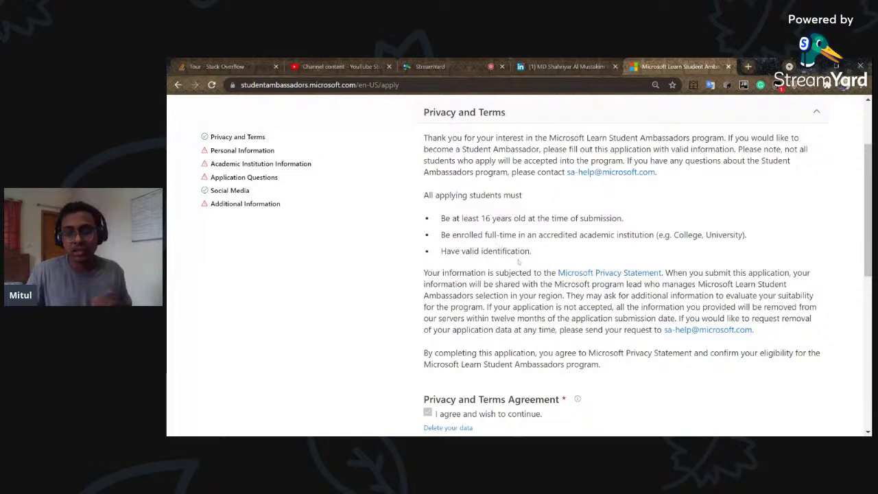
pyautogui.scroll(-3, 519, 263)
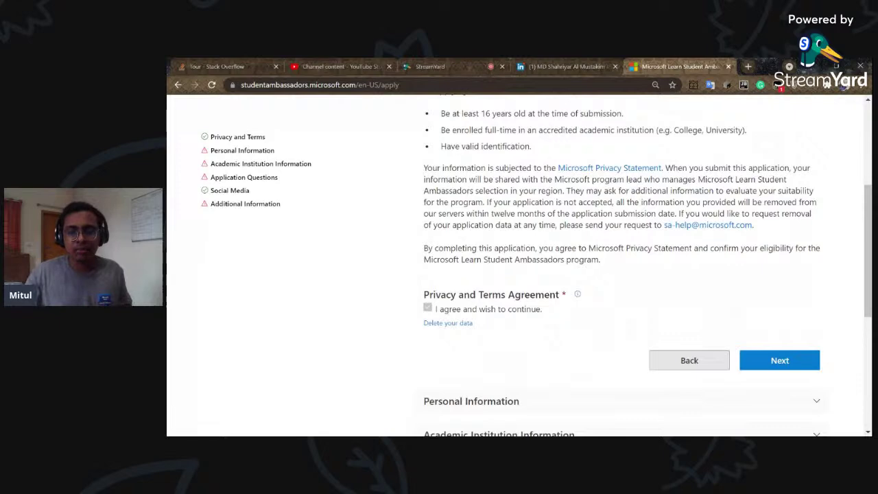
pyautogui.scroll(-3, 598, 245)
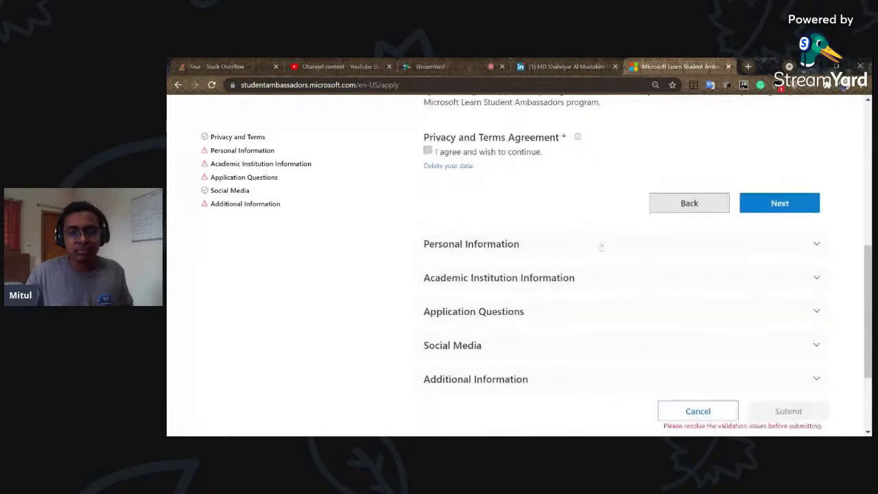
pyautogui.click(769, 205)
pyautogui.scroll(3, 647, 231)
pyautogui.scroll(3, 558, 242)
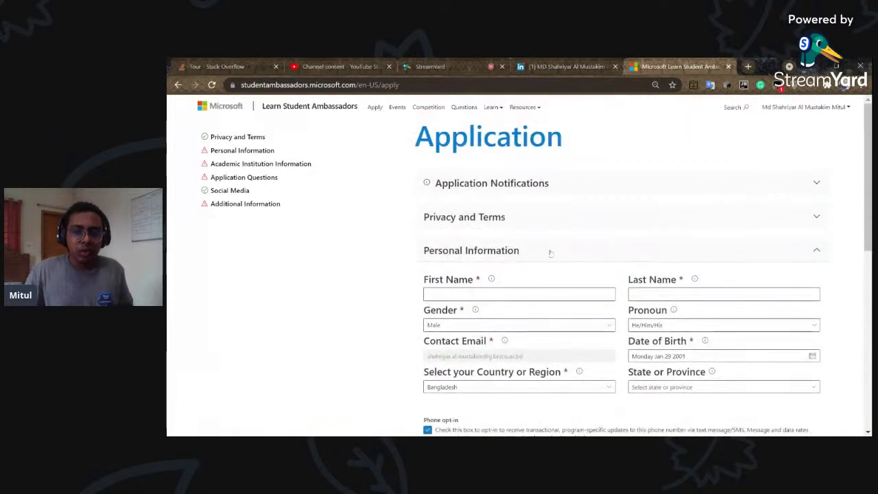
pyautogui.scroll(-5, 548, 254)
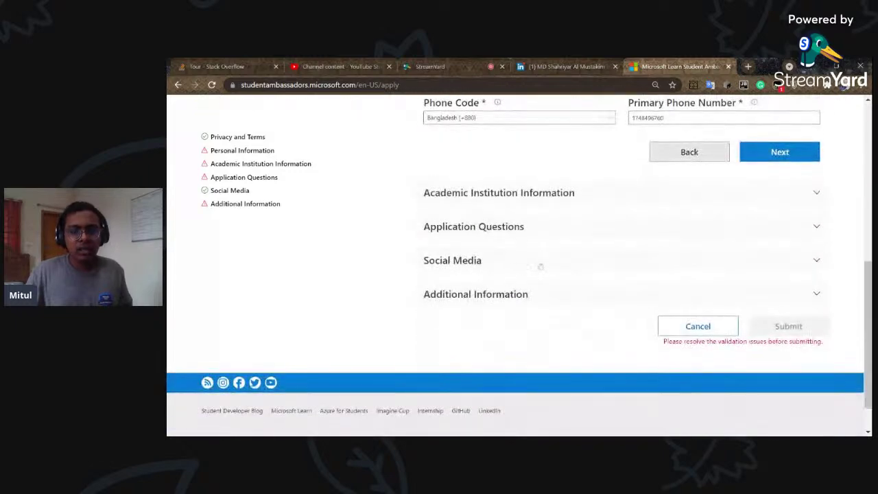
pyautogui.scroll(-1, 541, 266)
# Open the Academic Institution Information section and look over its required fields
pyautogui.click(597, 159)
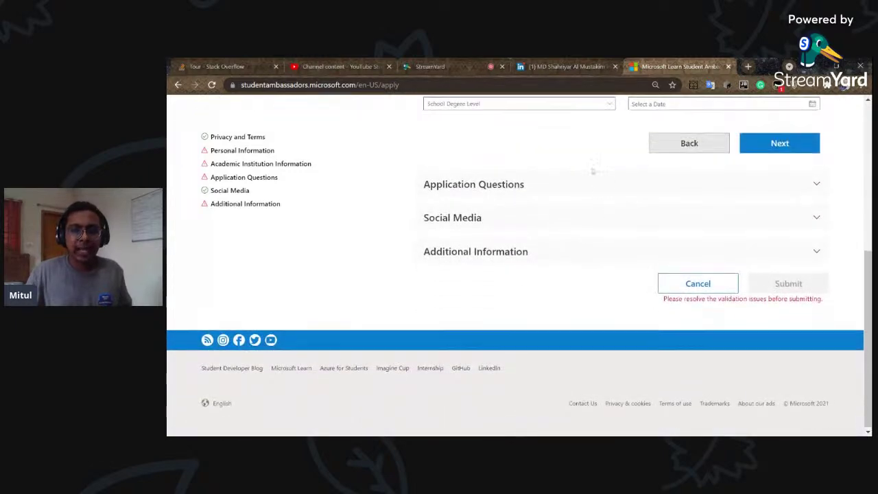
pyautogui.scroll(2, 594, 170)
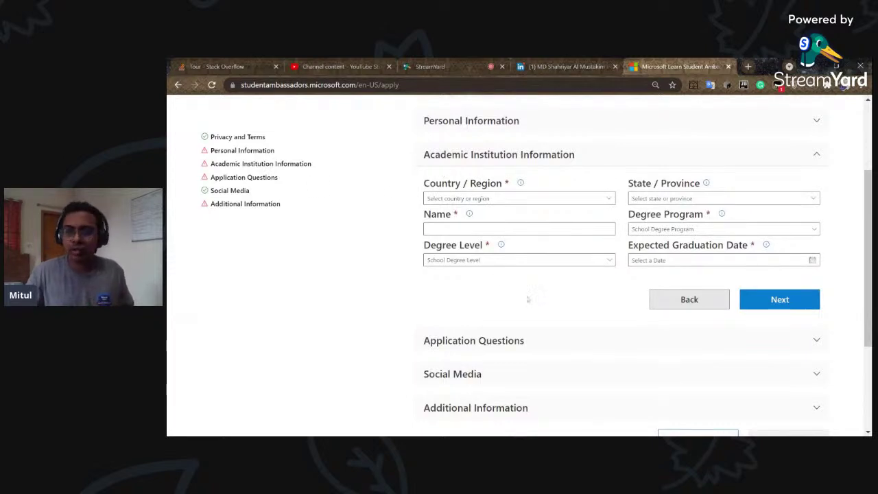
pyautogui.scroll(-2, 528, 299)
pyautogui.scroll(2, 498, 270)
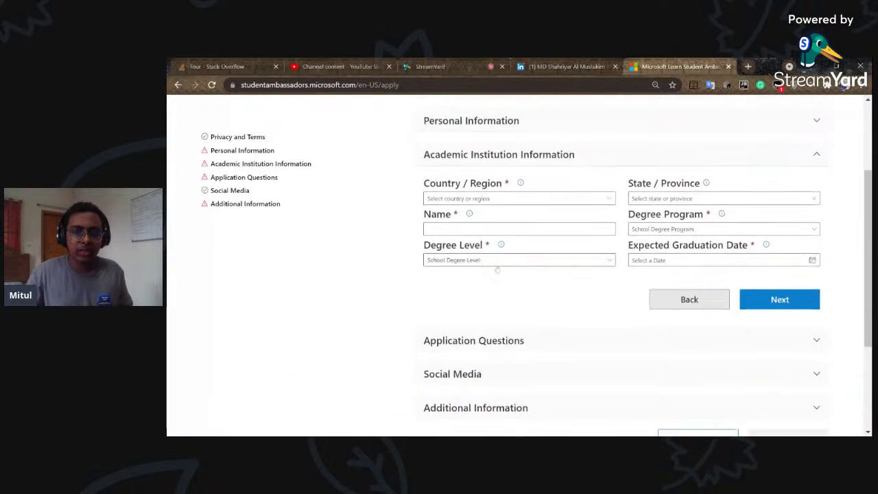
# Check the Degree Level options and try to continue with the academic institution fields left empty
pyautogui.click(482, 261)
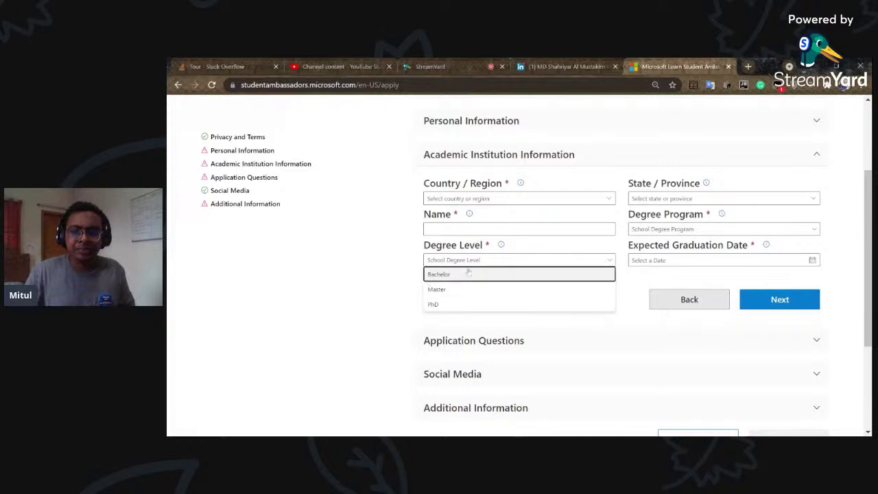
pyautogui.click(761, 299)
pyautogui.scroll(2, 481, 323)
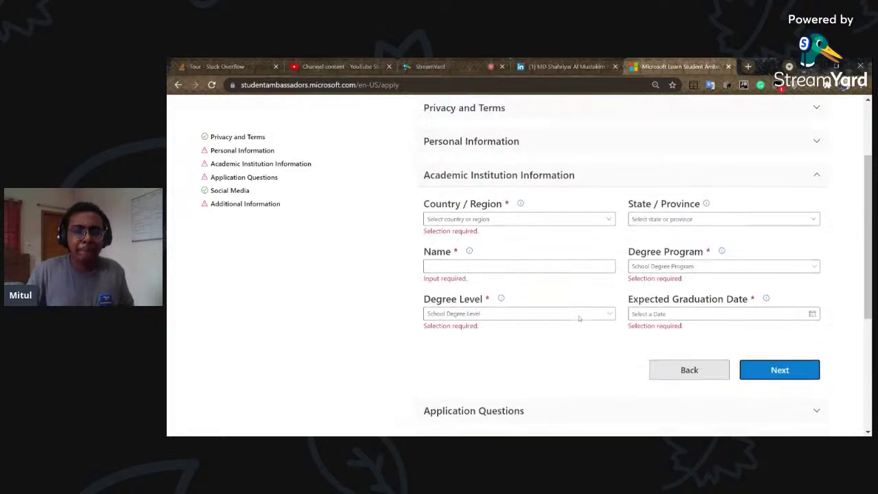
pyautogui.scroll(-2, 519, 298)
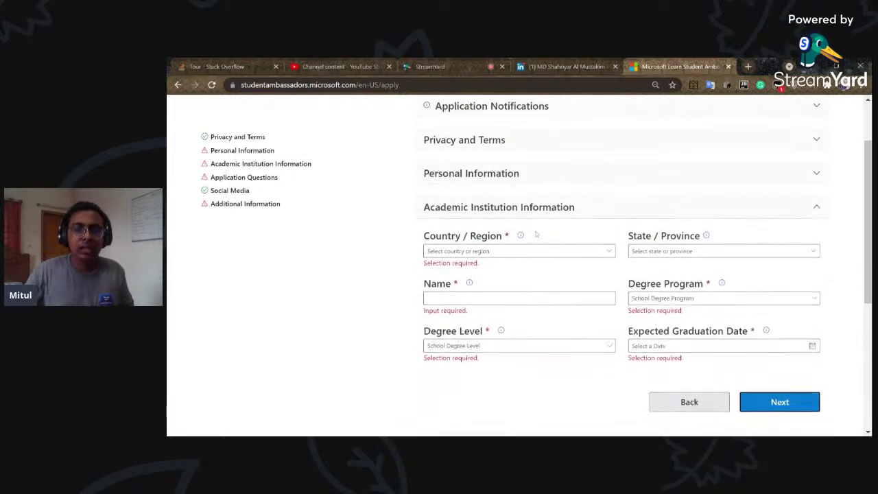
# Open the Application Questions section and review its instructions on the video and written examples
pyautogui.scroll(-3, 523, 281)
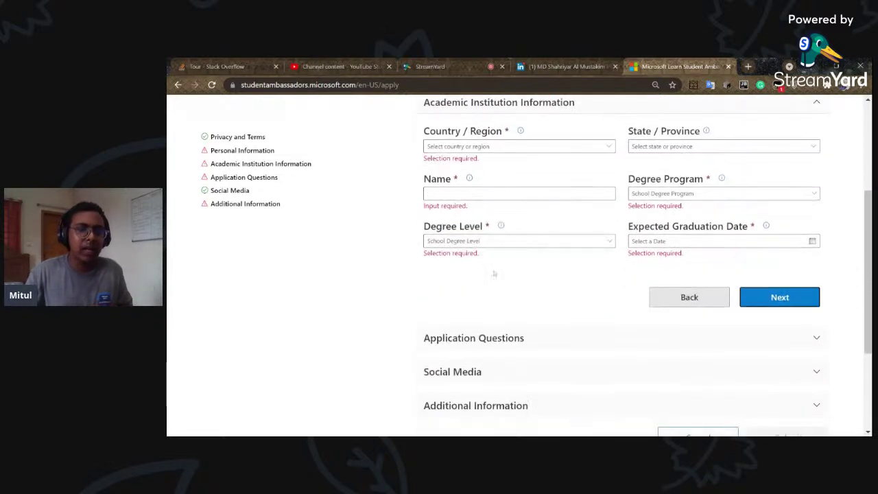
pyautogui.scroll(-3, 531, 305)
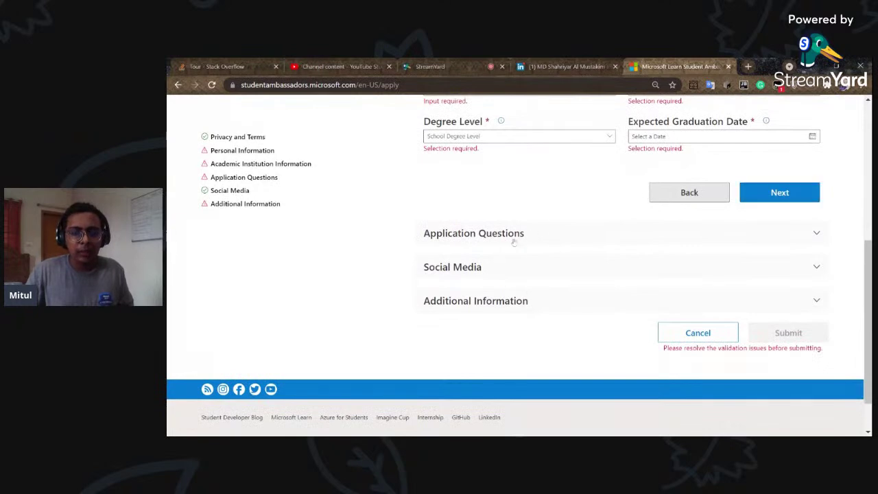
pyautogui.click(515, 233)
pyautogui.scroll(3, 513, 240)
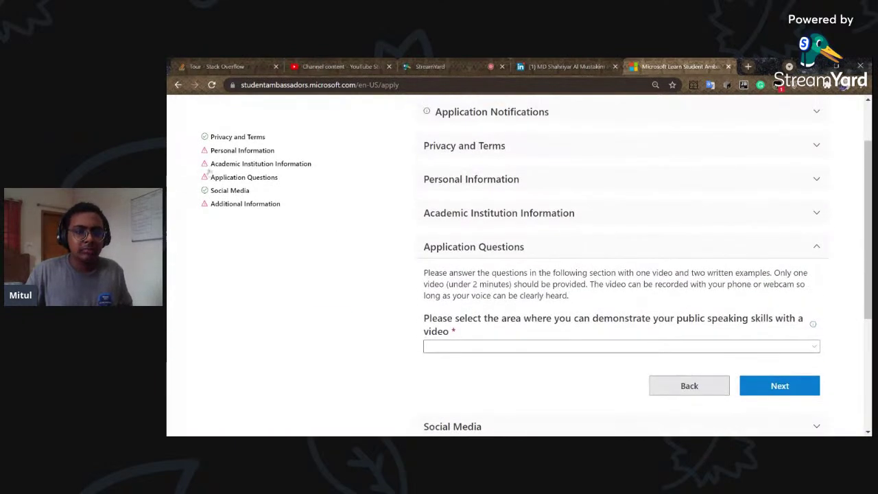
pyautogui.scroll(2, 466, 189)
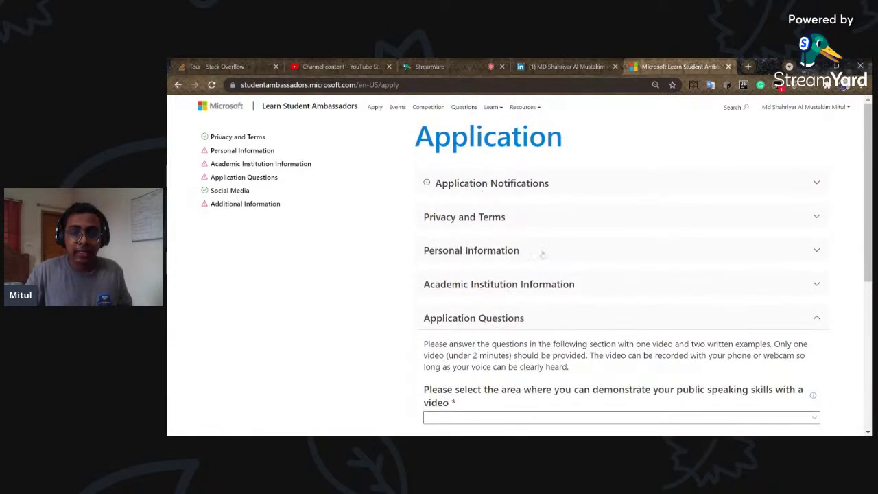
pyautogui.scroll(-3, 541, 254)
pyautogui.scroll(1, 553, 301)
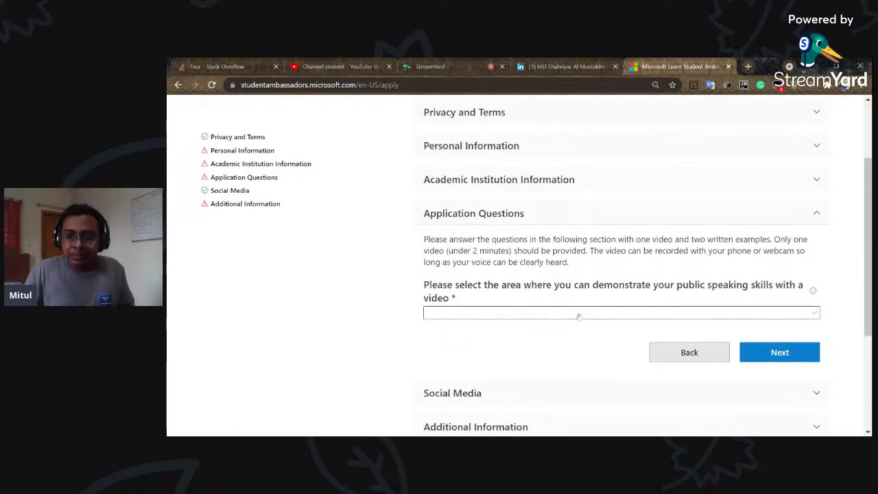
pyautogui.scroll(-2, 553, 313)
pyautogui.scroll(3, 553, 313)
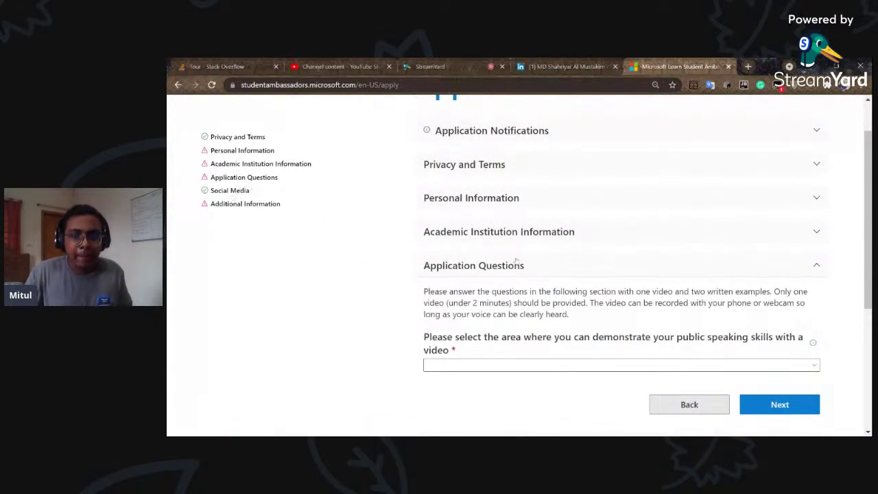
pyautogui.scroll(-1, 485, 286)
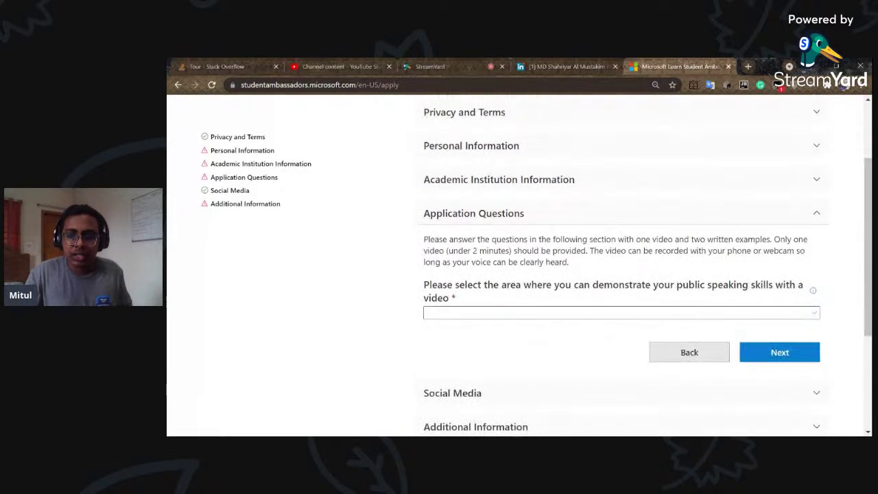
pyautogui.scroll(-2, 711, 233)
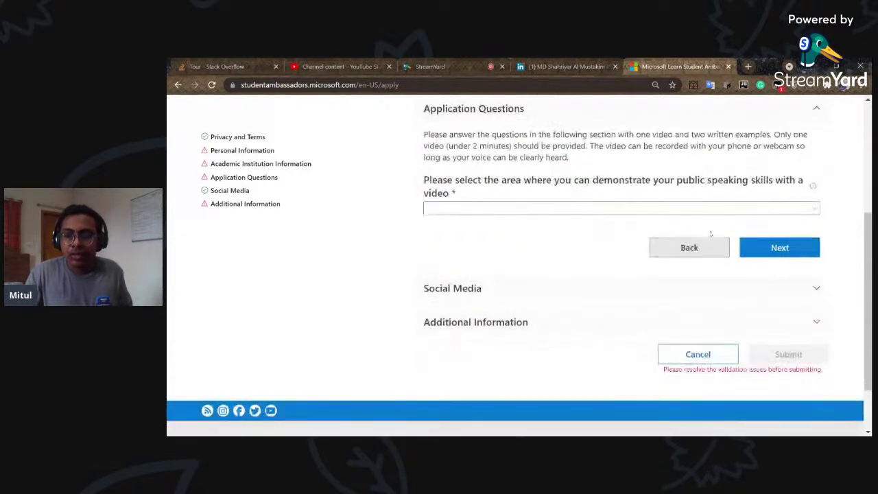
# View the available areas for the public speaking video, leaving the selection blank
pyautogui.click(787, 208)
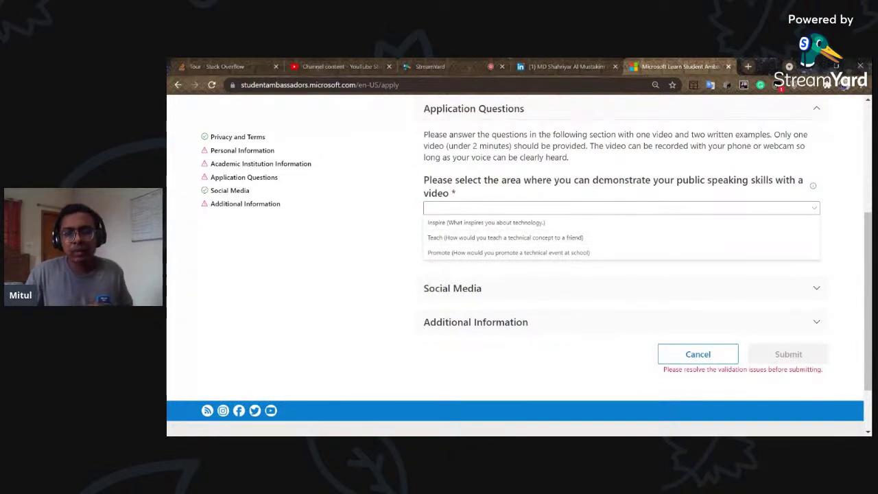
pyautogui.click(617, 170)
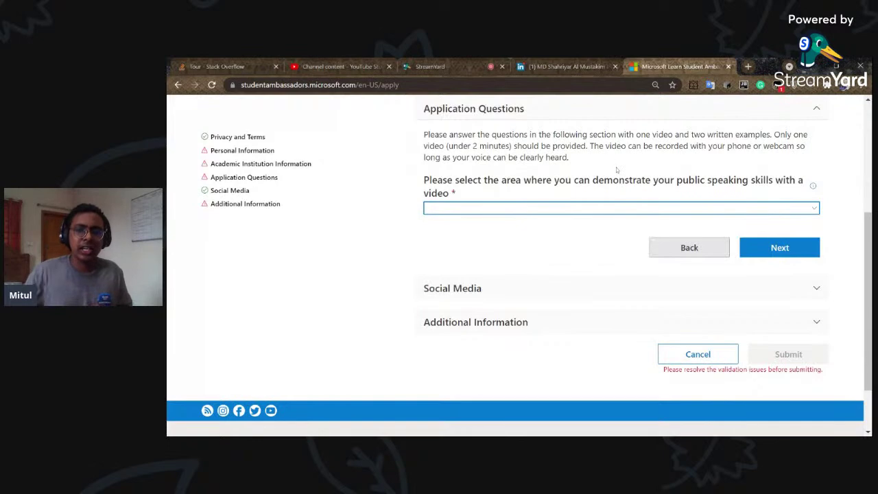
pyautogui.scroll(1, 616, 170)
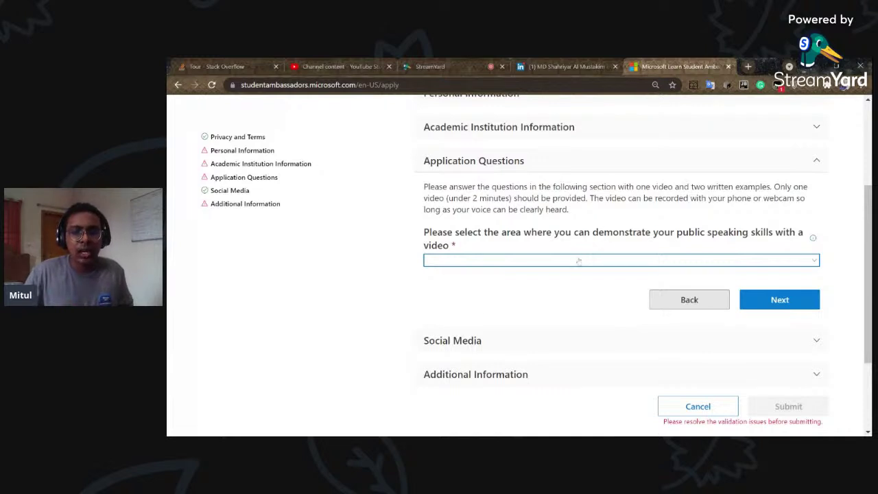
# Choose Inspire (What inspires you about technology.) as the area for the public speaking video
pyautogui.click(442, 261)
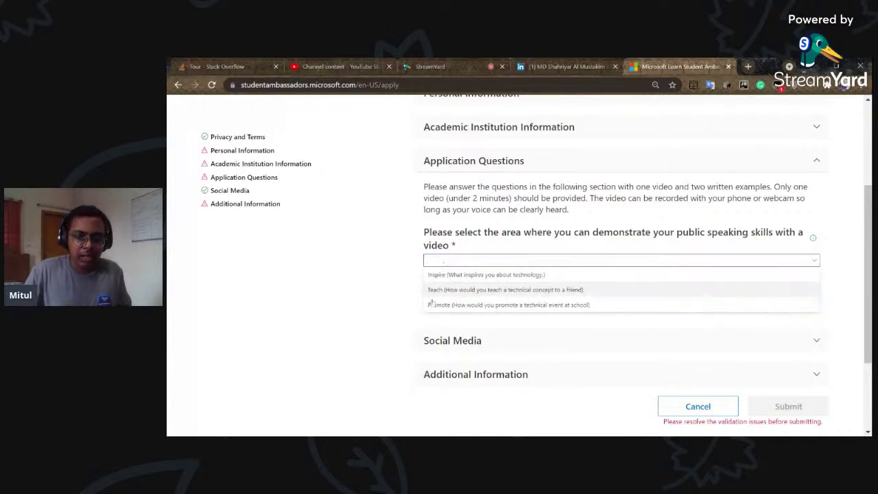
pyautogui.click(455, 274)
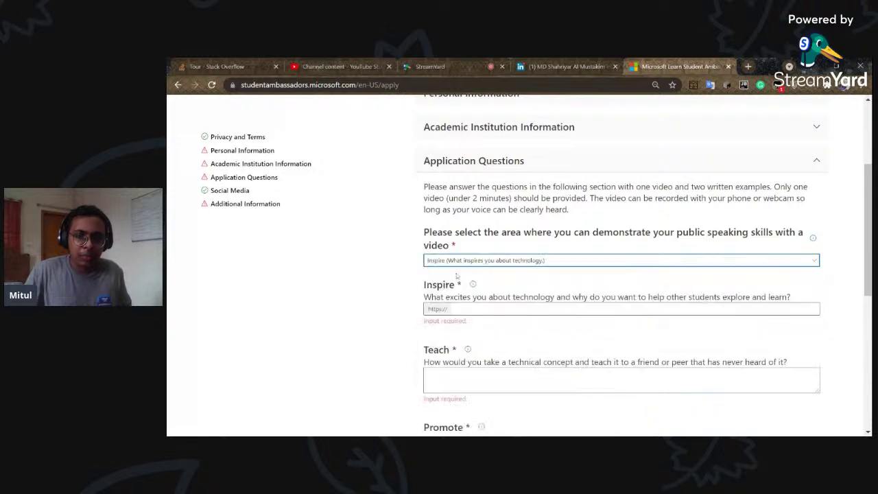
pyautogui.scroll(-2, 480, 302)
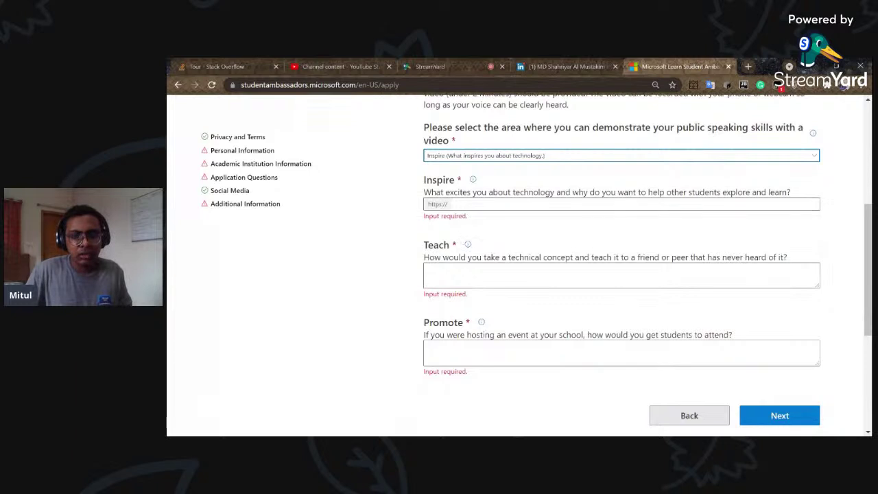
# Examine the Inspire video link field and the Teach and Promote written answer fields without filling them in
pyautogui.click(455, 204)
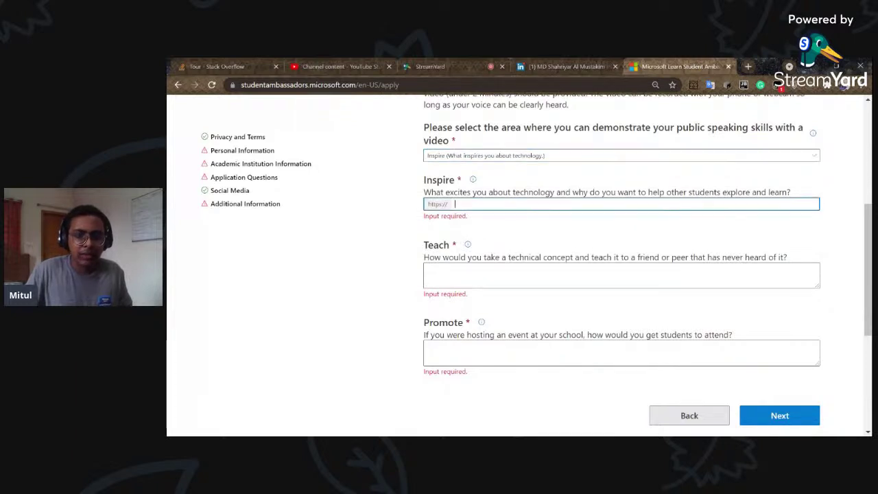
pyautogui.scroll(3, 519, 265)
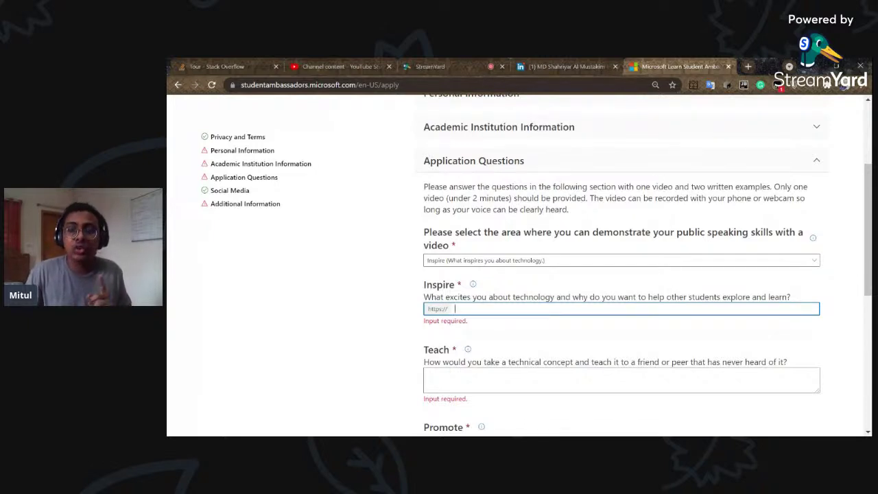
pyautogui.scroll(-3, 519, 265)
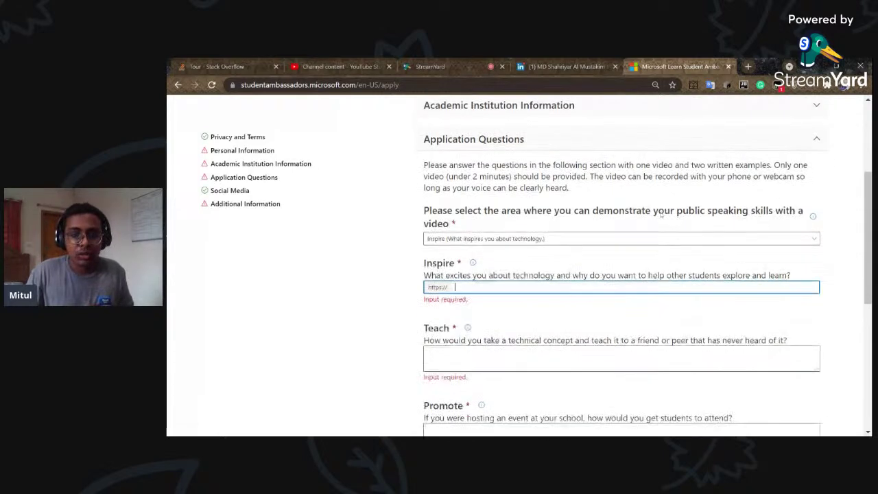
pyautogui.scroll(3, 519, 265)
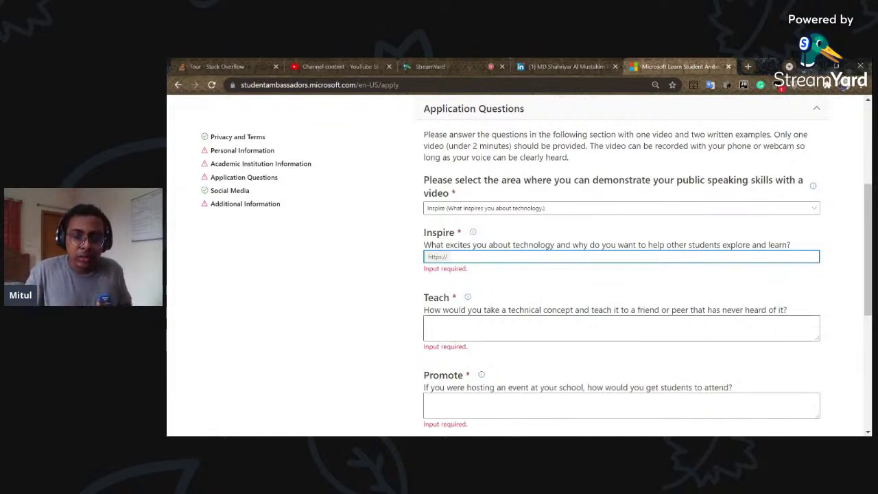
pyautogui.click(513, 327)
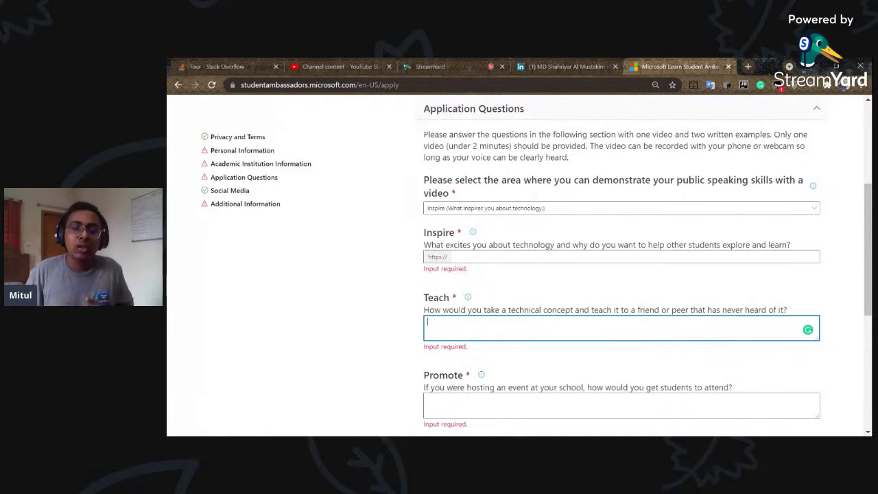
pyautogui.scroll(-2, 621, 267)
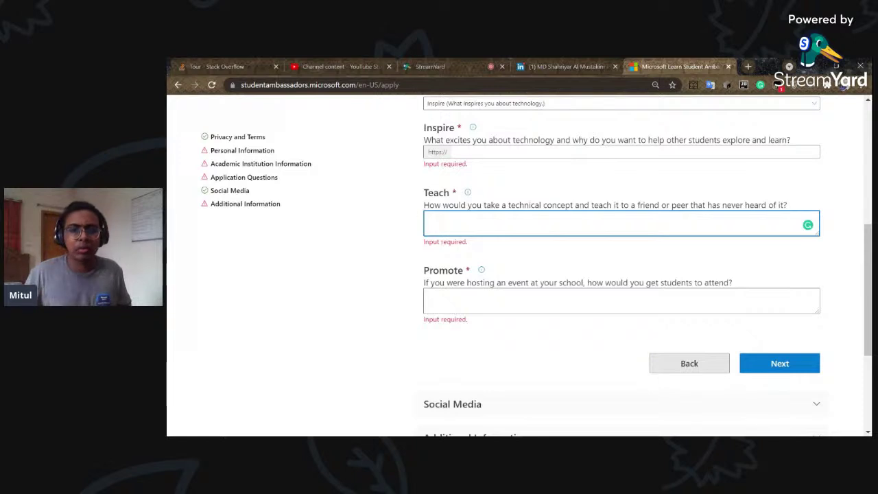
pyautogui.scroll(2, 498, 257)
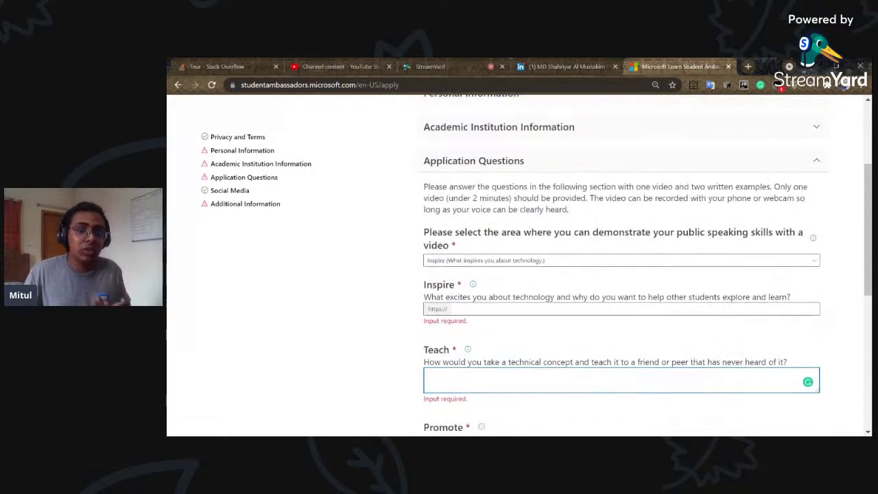
pyautogui.scroll(2, 621, 265)
pyautogui.scroll(-2, 474, 288)
# Set the public speaking video area to Teach (How would you teach a technical concept to a friend)
pyautogui.click(473, 260)
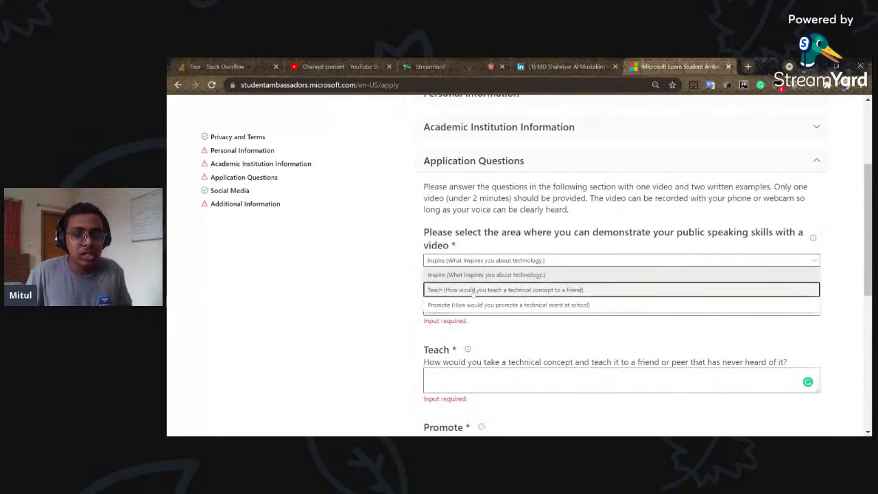
pyautogui.click(473, 290)
pyautogui.scroll(-2, 473, 291)
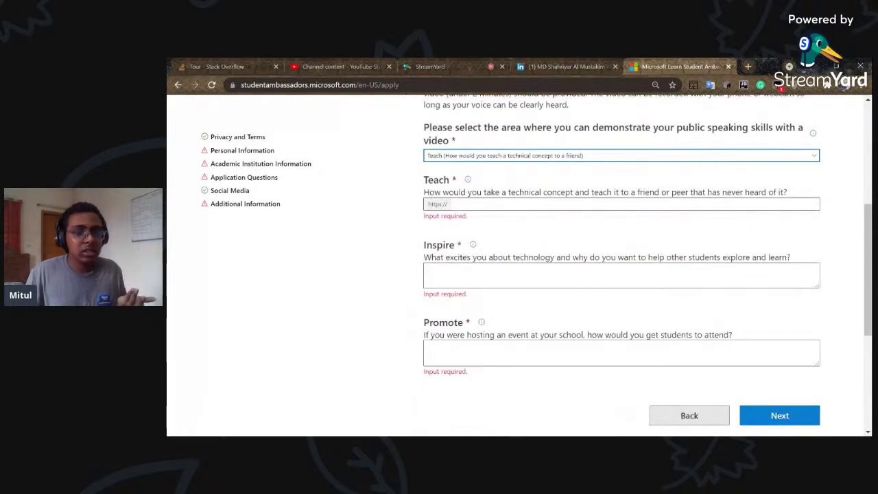
# Set the public speaking video area to Promote (How would you promote a technical event at school)
pyautogui.click(494, 156)
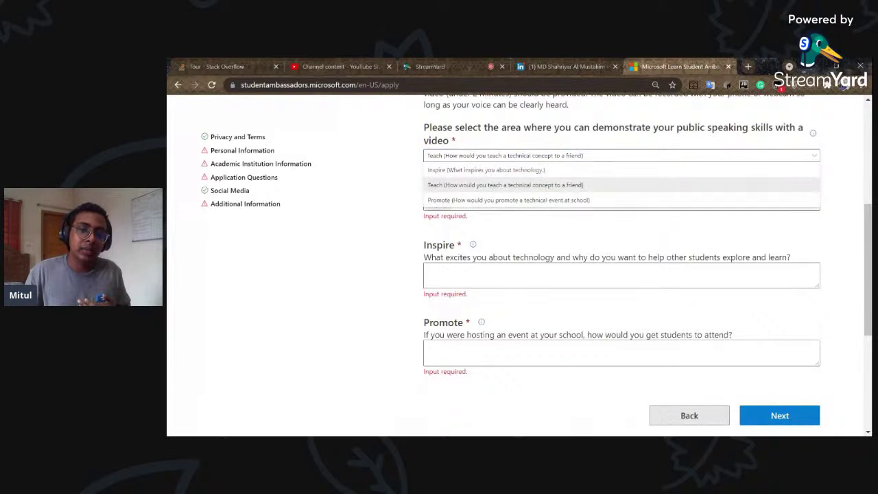
pyautogui.click(483, 204)
pyautogui.scroll(1, 548, 296)
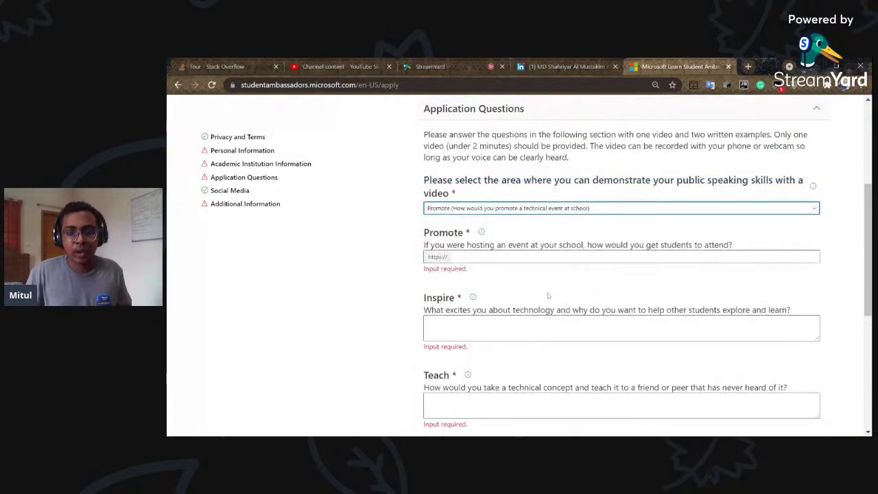
# Examine the Promote video link field and the Inspire and Teach written answer fields, leaving them empty
pyautogui.scroll(1, 548, 296)
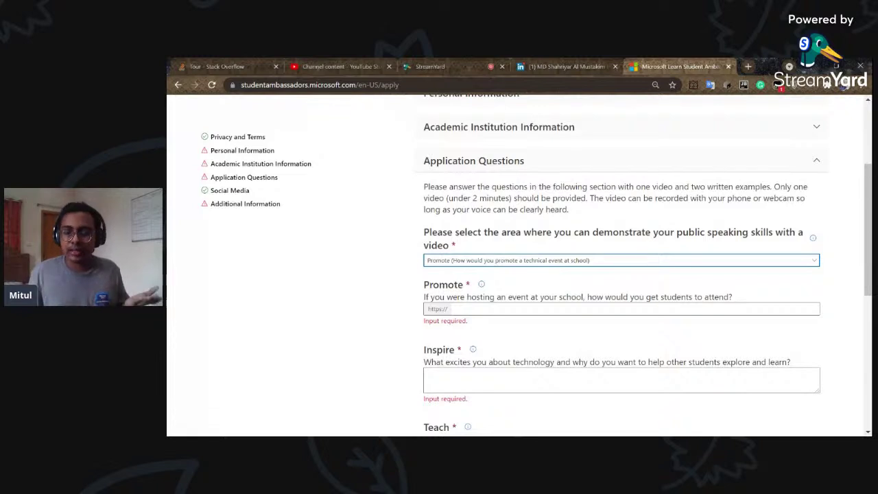
pyautogui.scroll(-5, 605, 300)
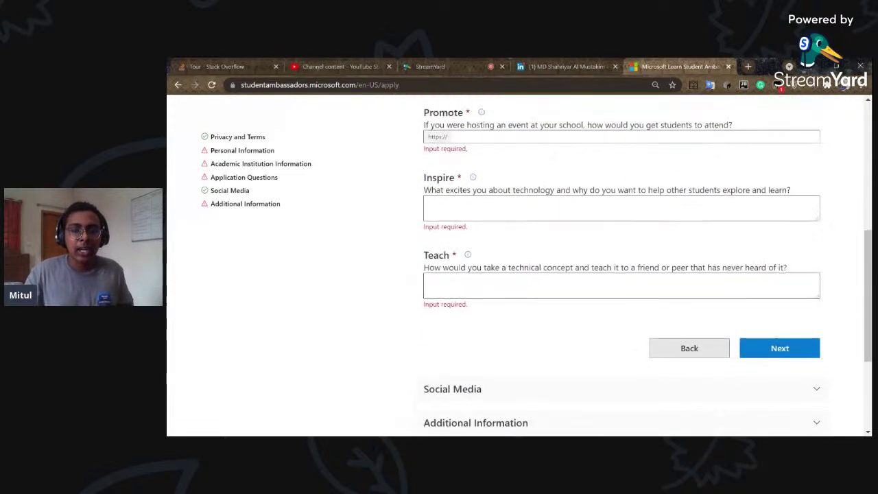
pyautogui.scroll(5, 478, 275)
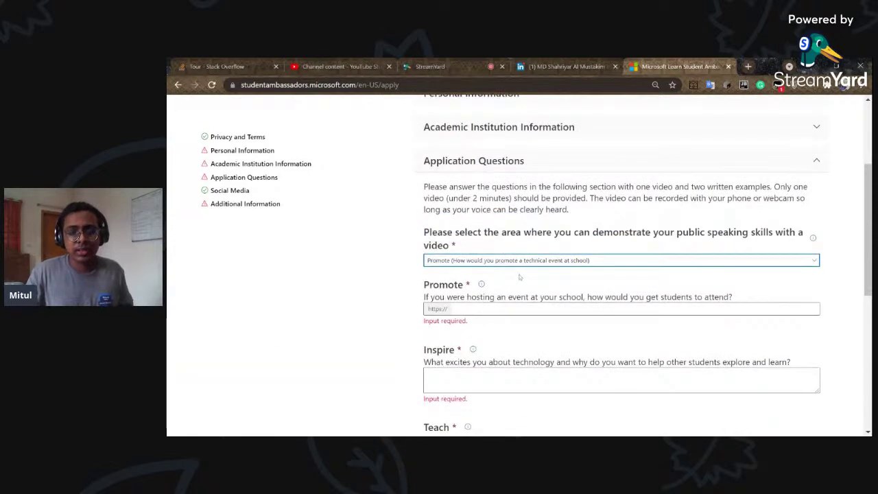
pyautogui.scroll(-2, 485, 231)
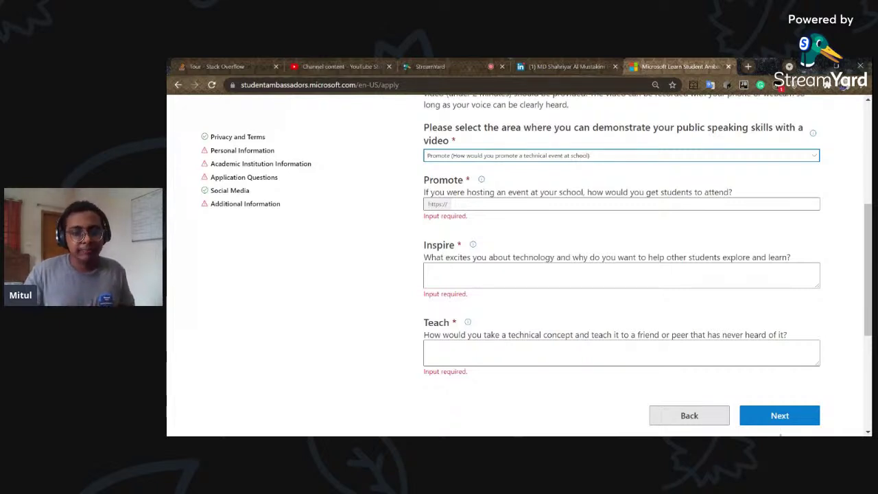
pyautogui.scroll(-3, 602, 297)
pyautogui.scroll(3, 573, 293)
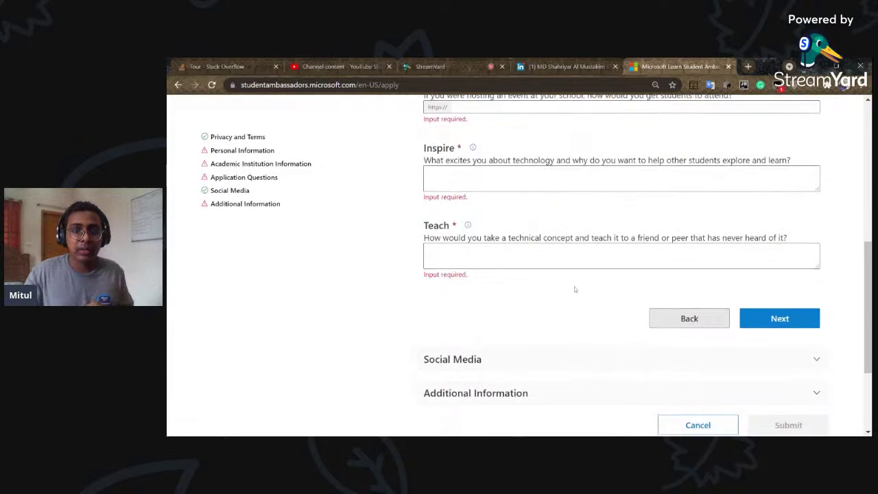
# Open the Social Media section and review its URL fields, from technical blog post to Instagram and Twitter
pyautogui.scroll(-5, 590, 278)
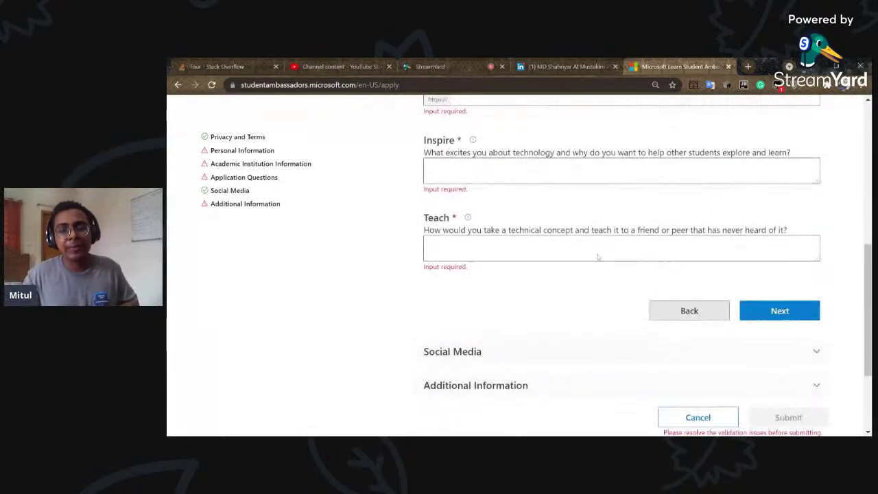
pyautogui.click(529, 247)
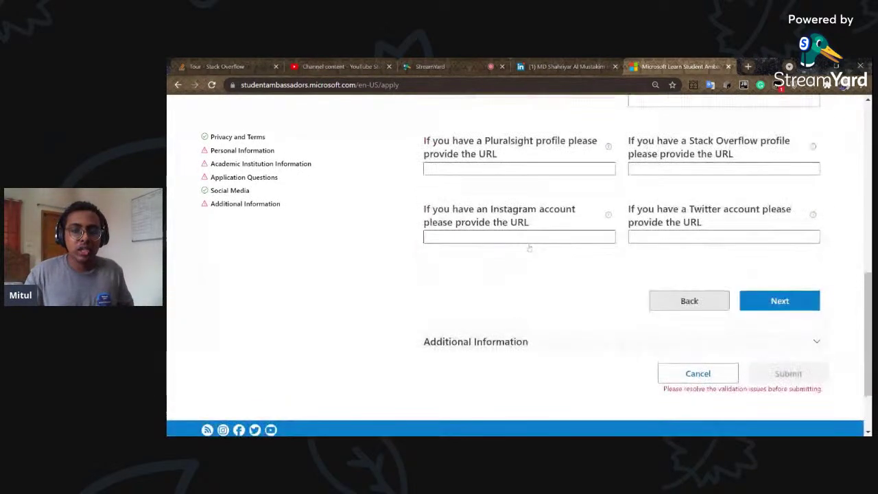
pyautogui.scroll(5, 561, 251)
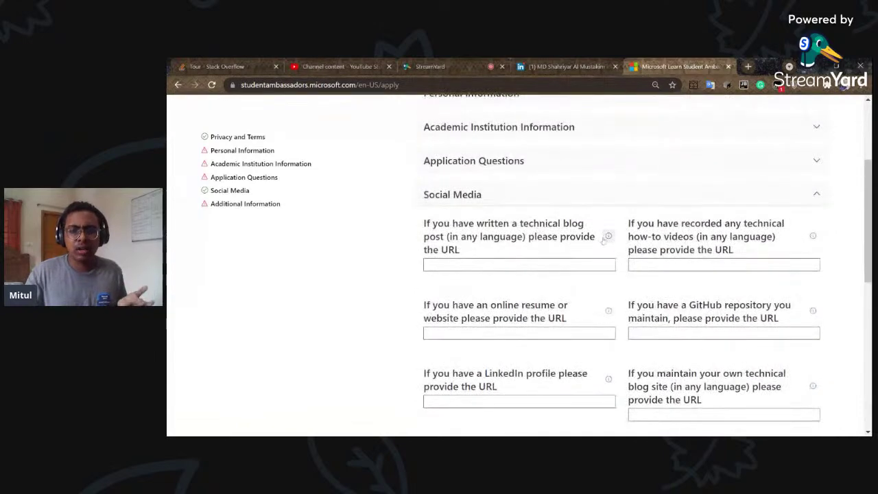
pyautogui.scroll(-1, 607, 248)
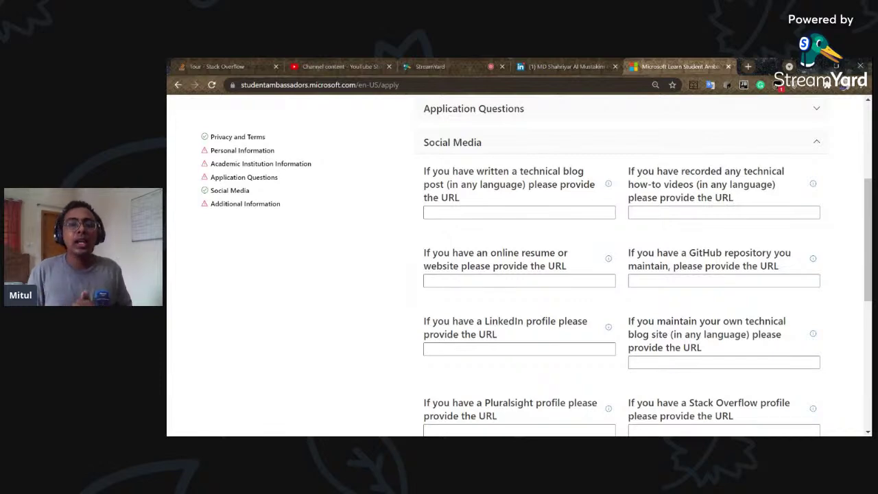
pyautogui.scroll(-5, 531, 264)
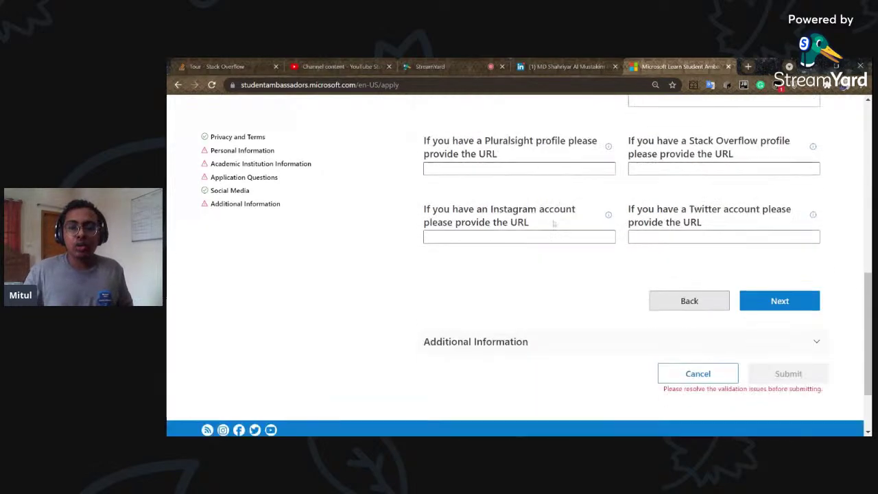
# Open the Additional Information section and view the list of technologies of interest without selecting any
pyautogui.click(531, 264)
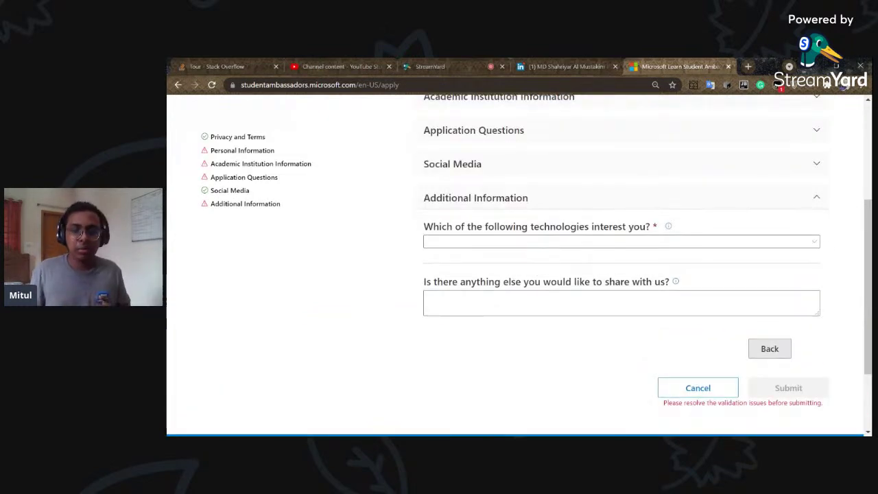
pyautogui.click(554, 245)
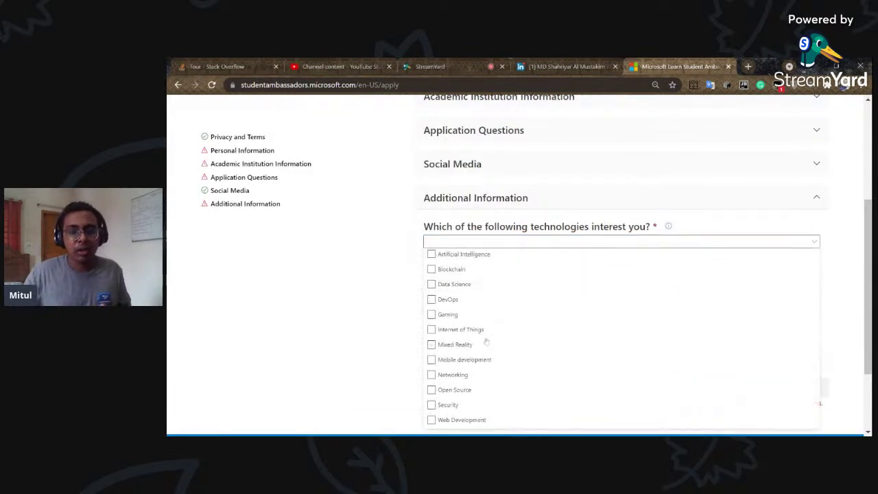
pyautogui.scroll(-1, 470, 287)
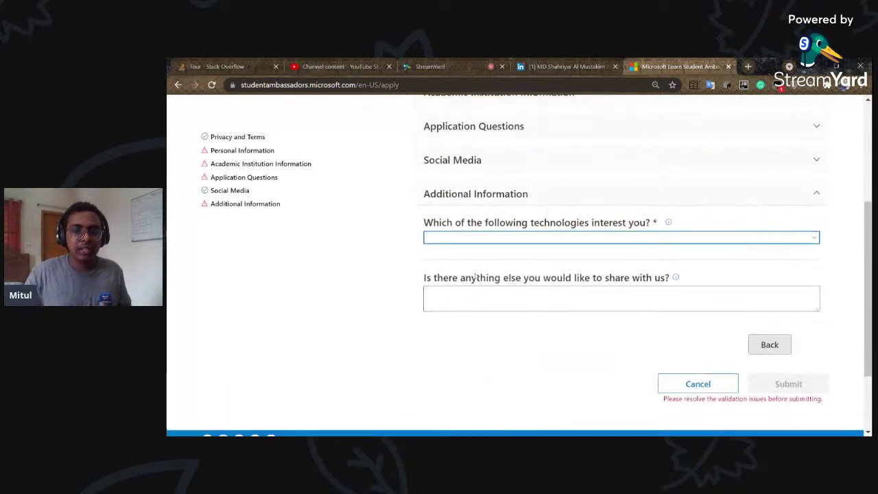
pyautogui.click(473, 238)
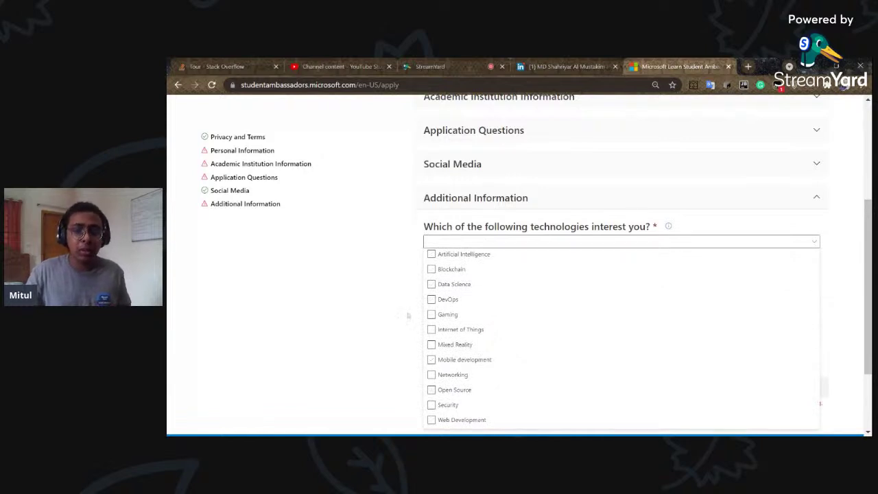
pyautogui.click(405, 306)
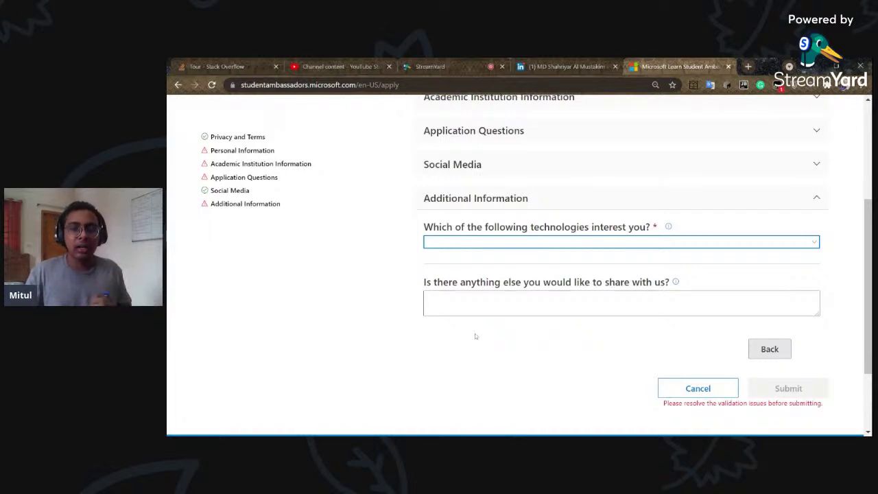
# Focus the empty "Is there anything else you would like to share with us?" field and review the end of the form
pyautogui.click(475, 305)
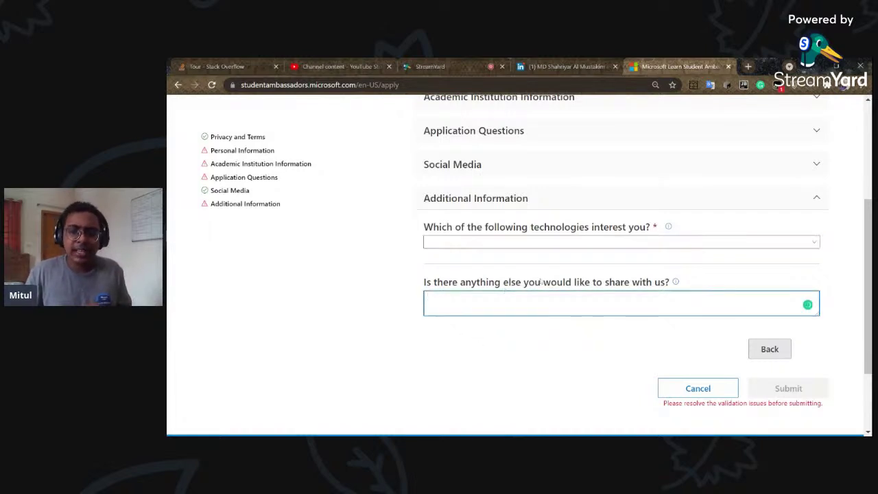
pyautogui.scroll(-2, 627, 296)
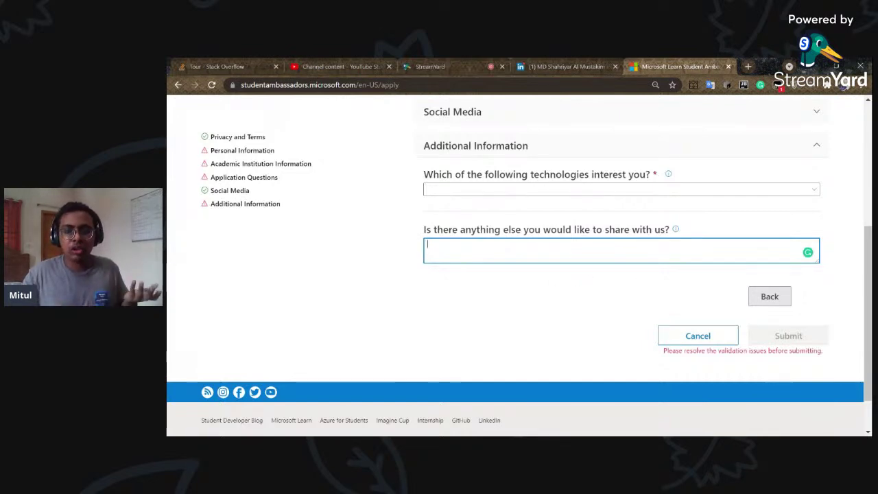
pyautogui.scroll(1, 515, 268)
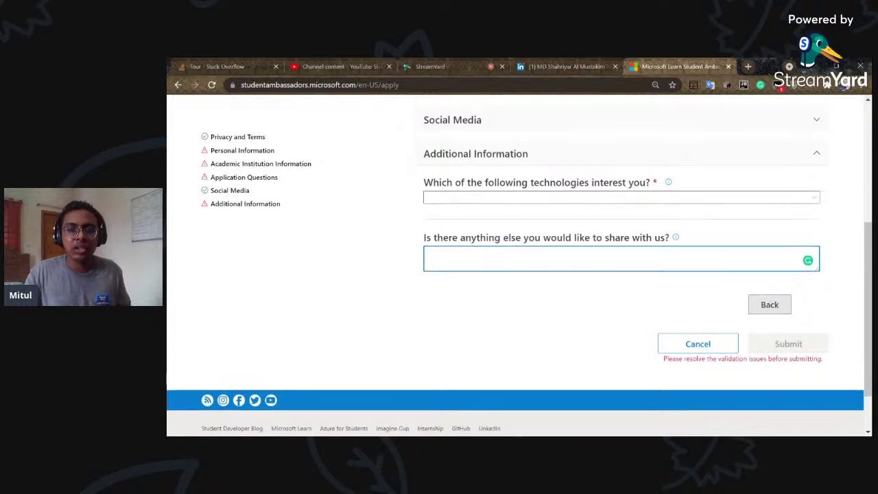
pyautogui.scroll(2, 514, 267)
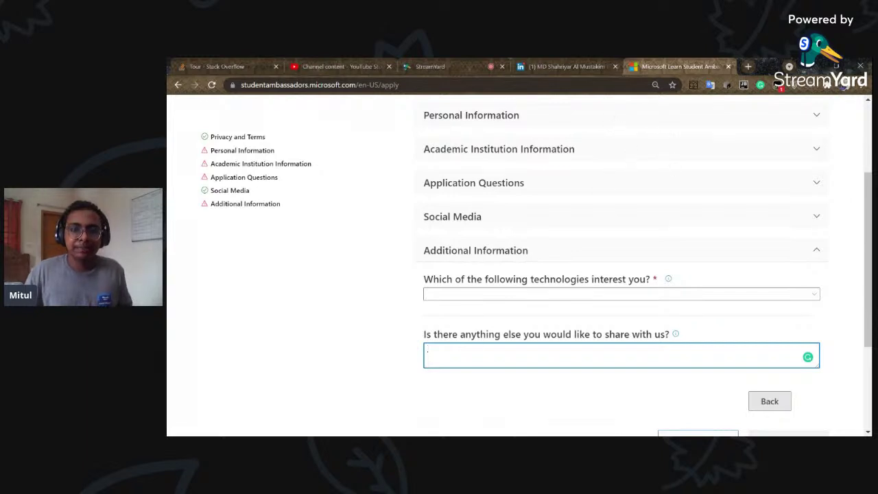
# Switch to StreamYard and take the shared screen off the broadcast, leaving only the camera on stage
pyautogui.click(464, 68)
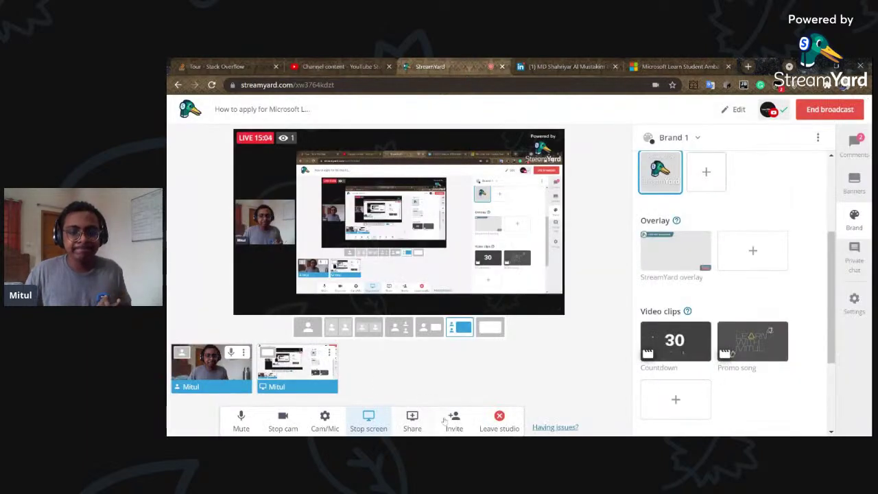
pyautogui.click(312, 374)
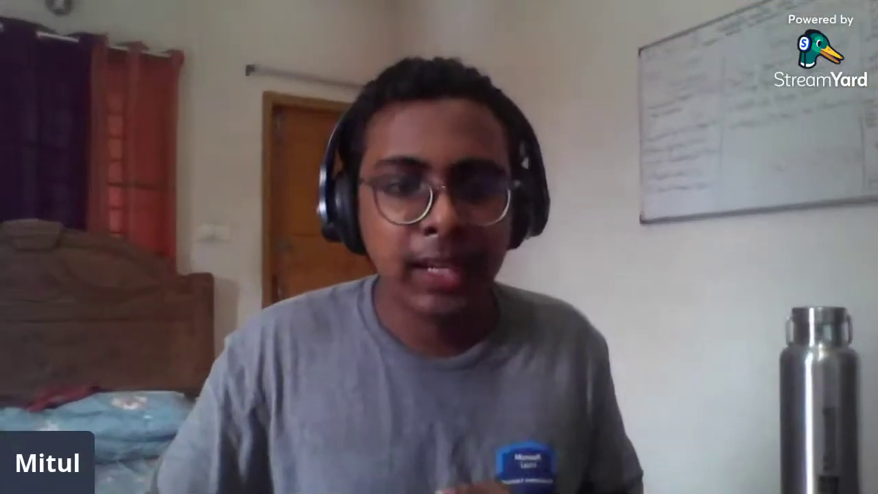